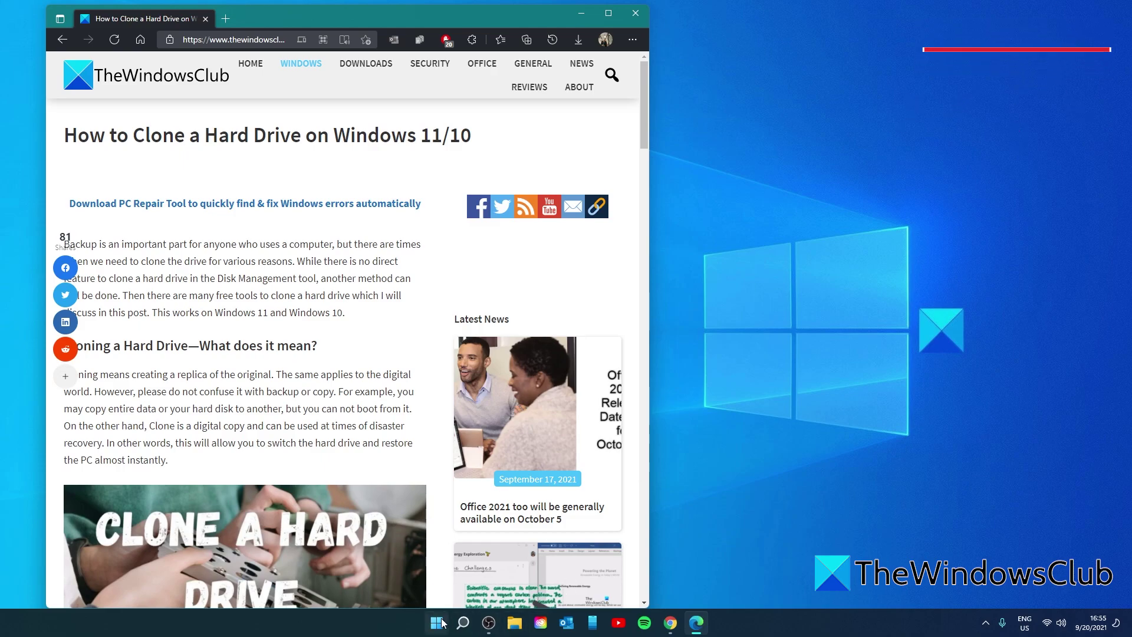
Open Control Panel from Start search and go to System and Security > Back up and Restore (Windows 7).
{"action": "left_click", "coordinate": [438, 624]}
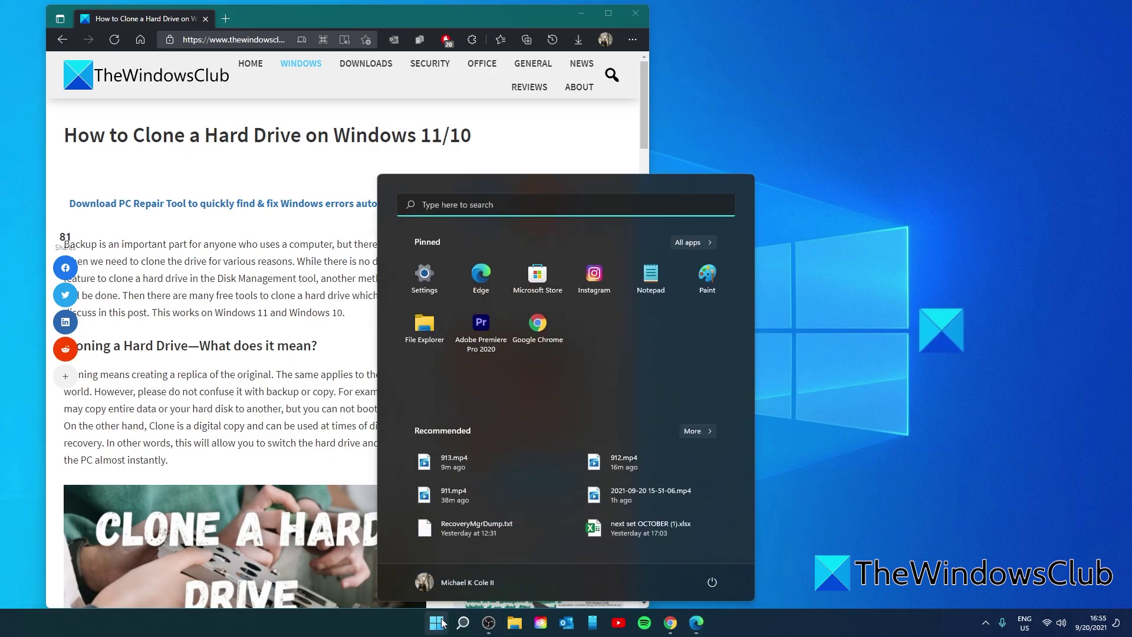
{"action": "type", "text": "CO"}
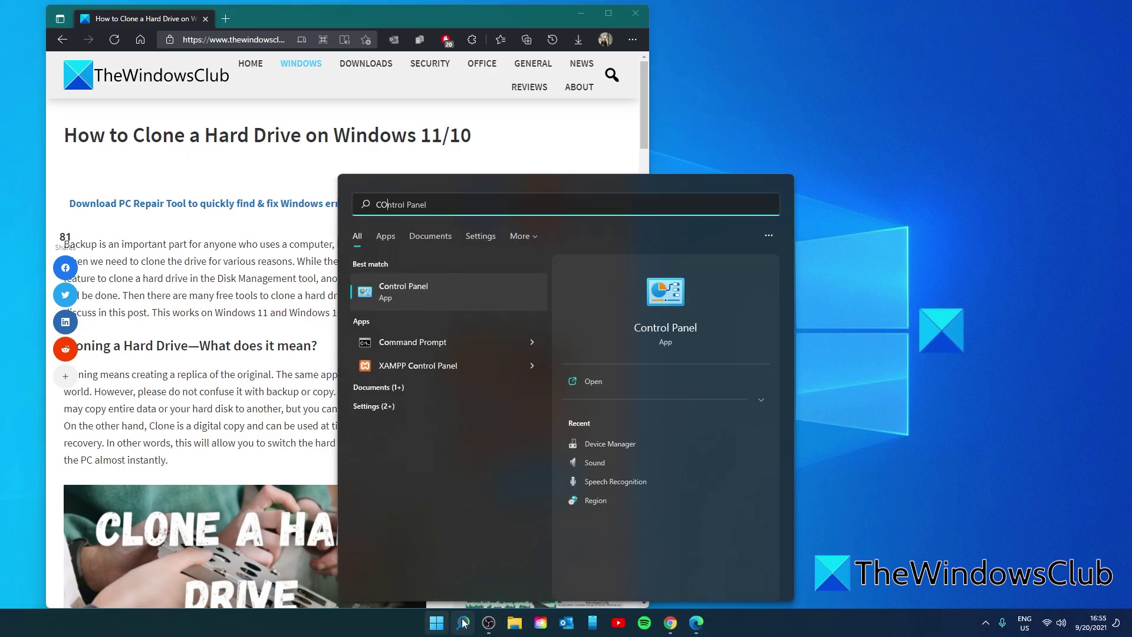
{"action": "left_click", "coordinate": [645, 379]}
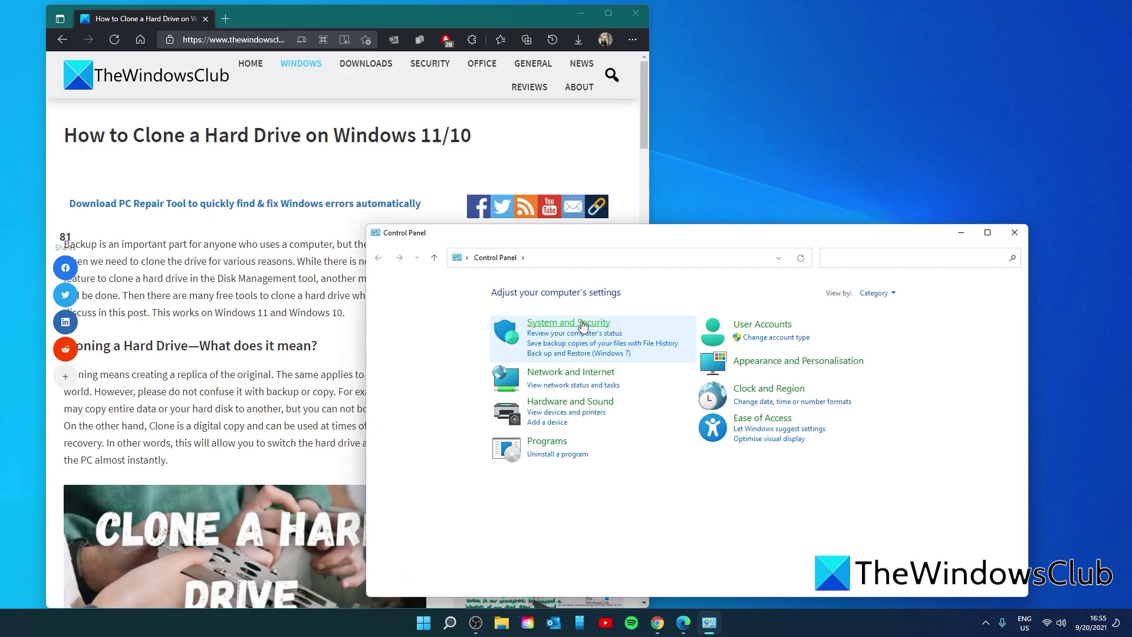
{"action": "left_click", "coordinate": [584, 329]}
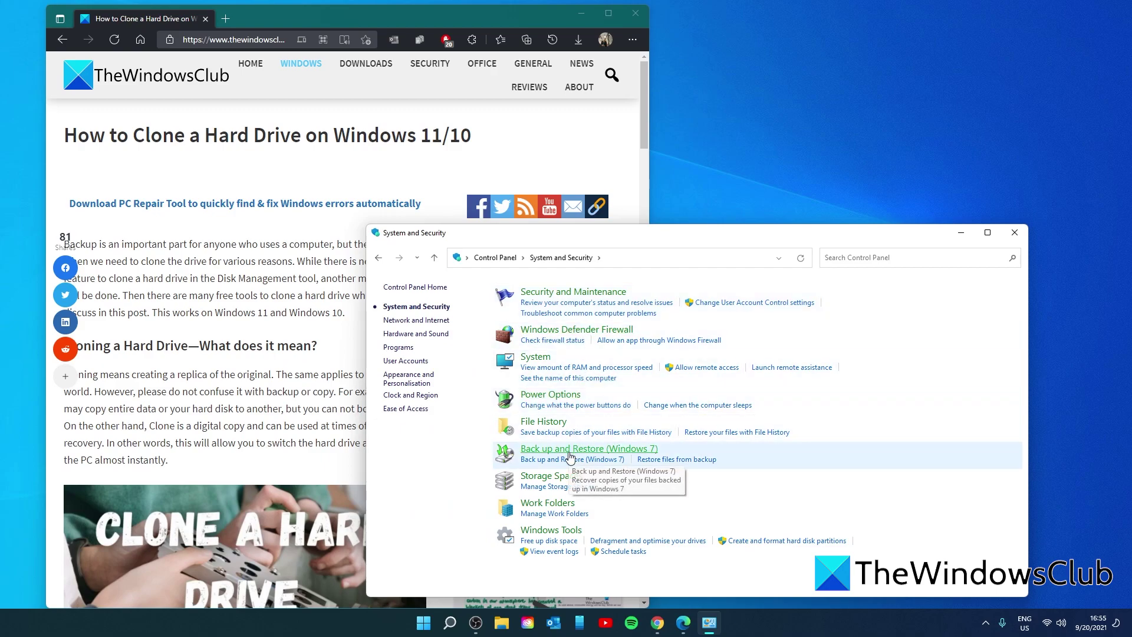
{"action": "left_click", "coordinate": [569, 453]}
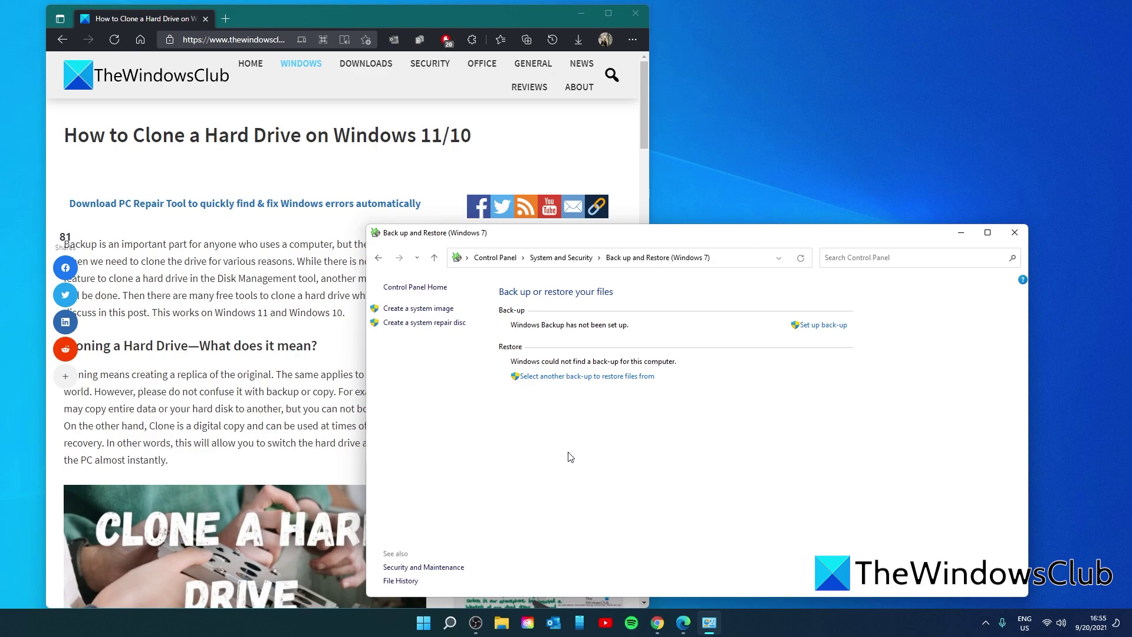
Start a system image targeting the Recovery Image (H:) hard disk and continue to drive selection.
{"action": "left_click", "coordinate": [406, 312]}
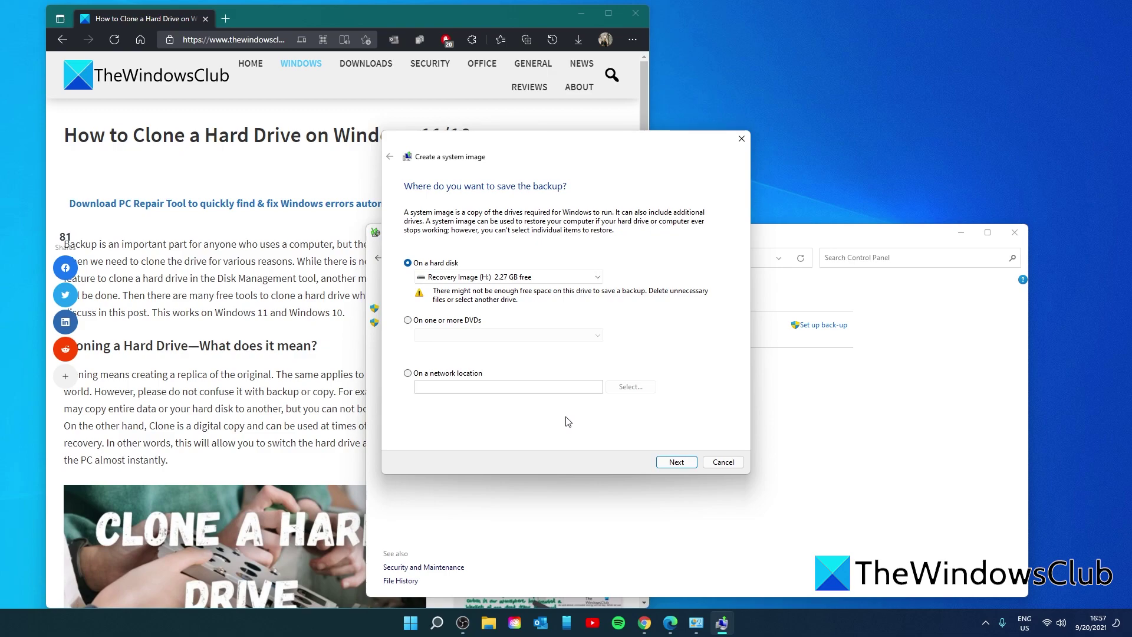
{"action": "left_click", "coordinate": [677, 462]}
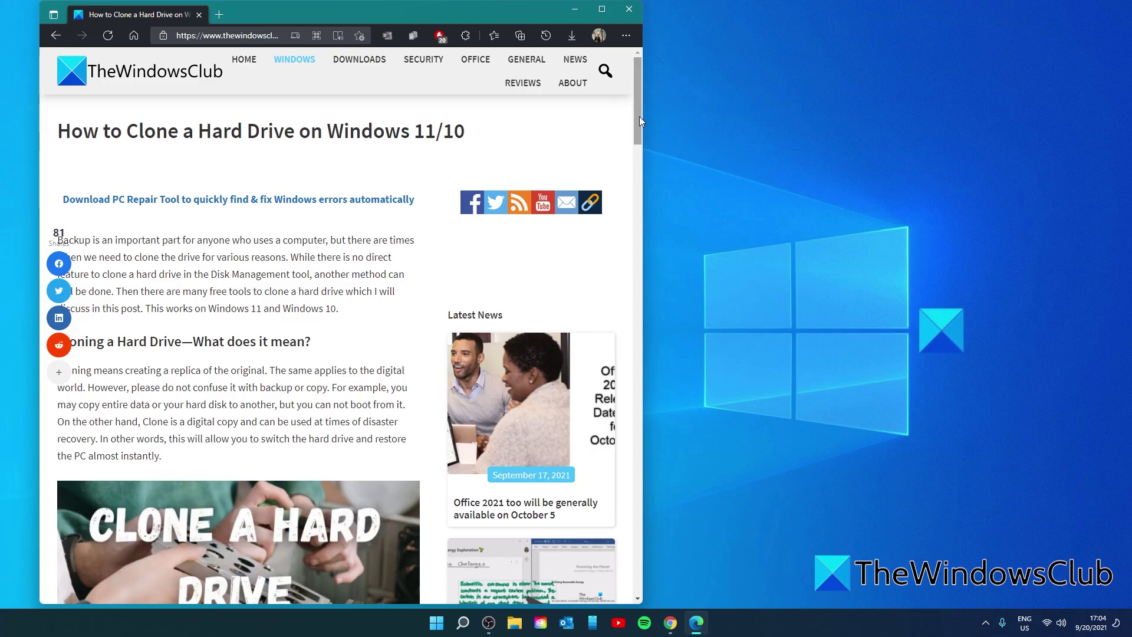
{"action": "scroll", "coordinate": [455, 264], "scroll_direction": "down", "scroll_amount": 5}
{"action": "scroll", "coordinate": [455, 264], "scroll_direction": "down", "scroll_amount": 5}
{"action": "scroll", "coordinate": [455, 264], "scroll_direction": "down", "scroll_amount": 5}
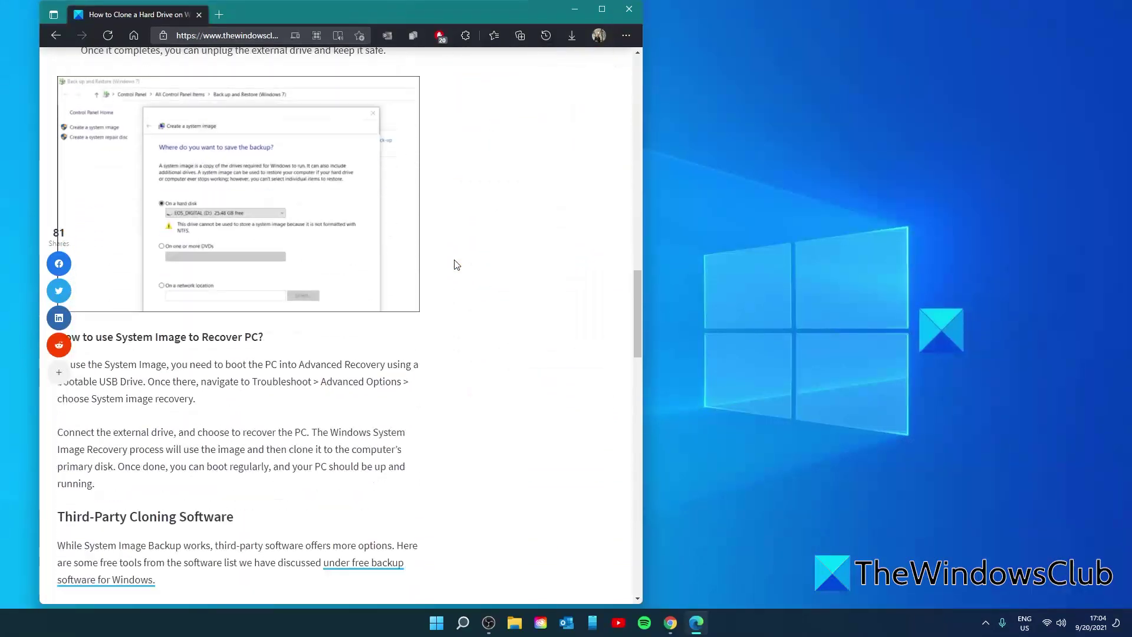
{"action": "scroll", "coordinate": [455, 264], "scroll_direction": "down", "scroll_amount": 5}
{"action": "scroll", "coordinate": [456, 264], "scroll_direction": "down", "scroll_amount": 5}
{"action": "scroll", "coordinate": [455, 264], "scroll_direction": "down", "scroll_amount": 5}
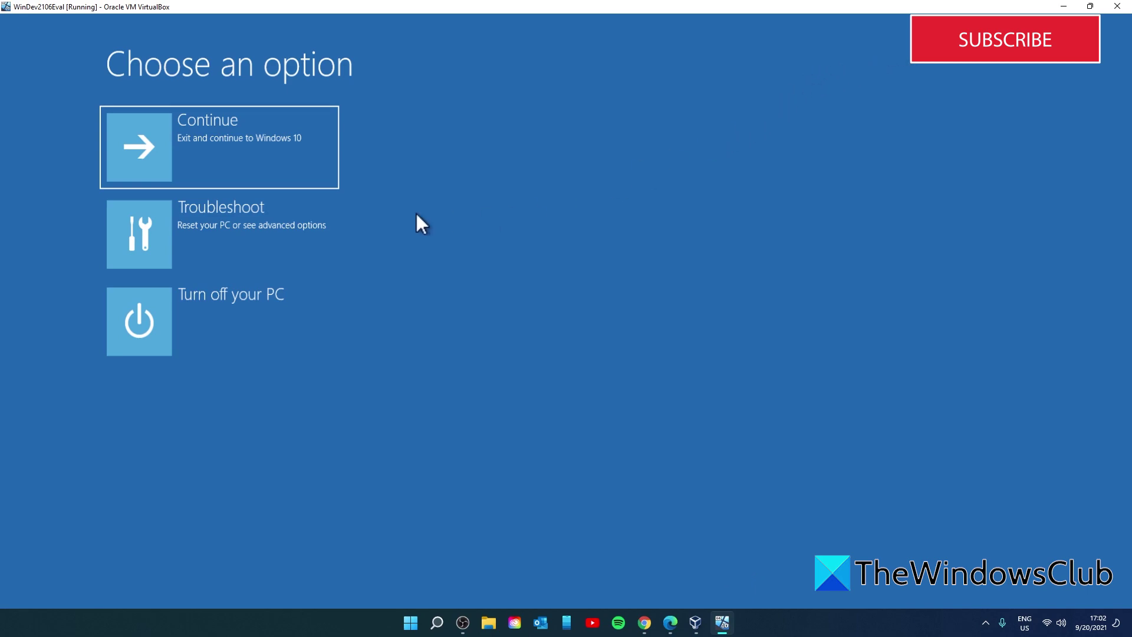
Go to Troubleshoot > Advanced options and launch System Image Recovery.
{"action": "left_click", "coordinate": [284, 219]}
{"action": "left_click", "coordinate": [285, 218]}
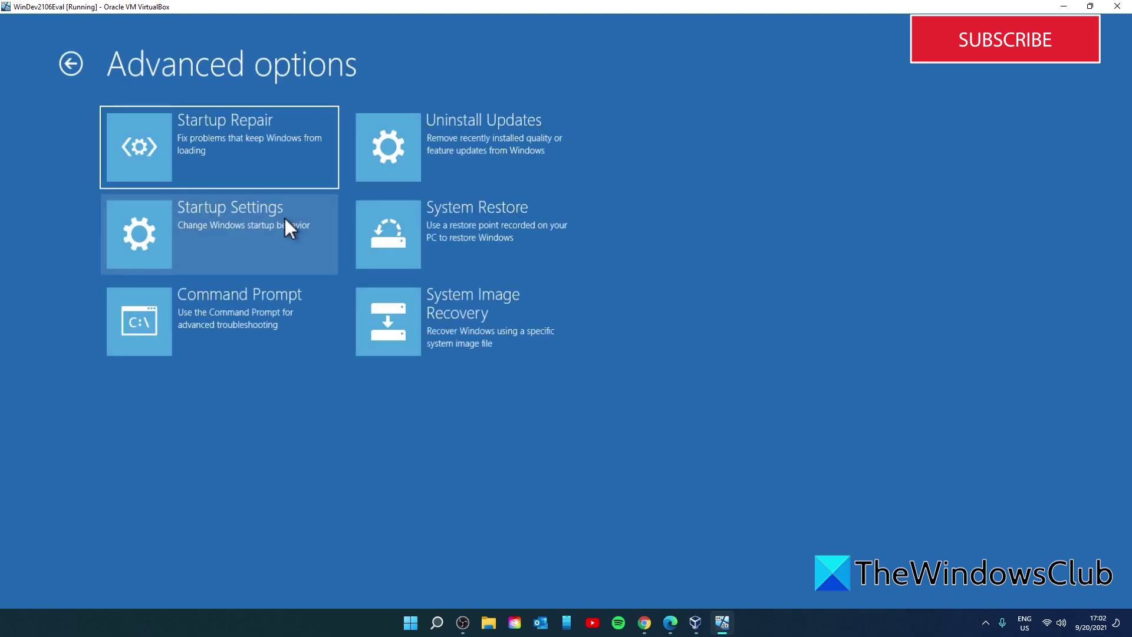
{"action": "left_click", "coordinate": [486, 308]}
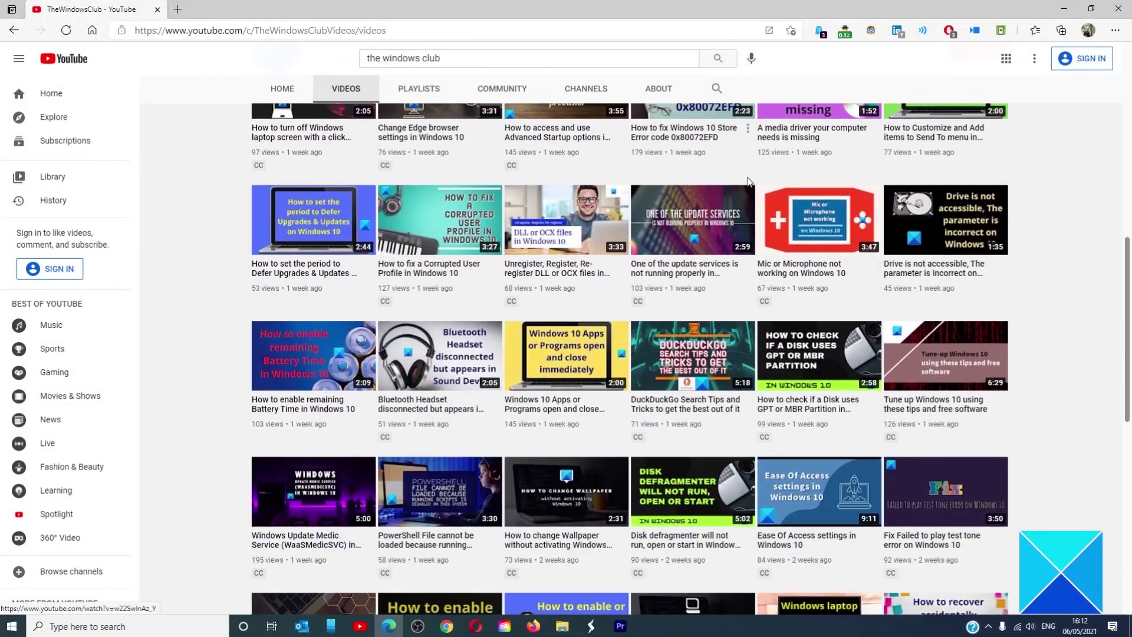
{"action": "scroll", "coordinate": [748, 177], "scroll_direction": "down", "scroll_amount": 5}
{"action": "scroll", "coordinate": [747, 177], "scroll_direction": "down", "scroll_amount": 5}
{"action": "scroll", "coordinate": [747, 177], "scroll_direction": "down", "scroll_amount": 3}
{"action": "scroll", "coordinate": [748, 182], "scroll_direction": "up", "scroll_amount": 5}
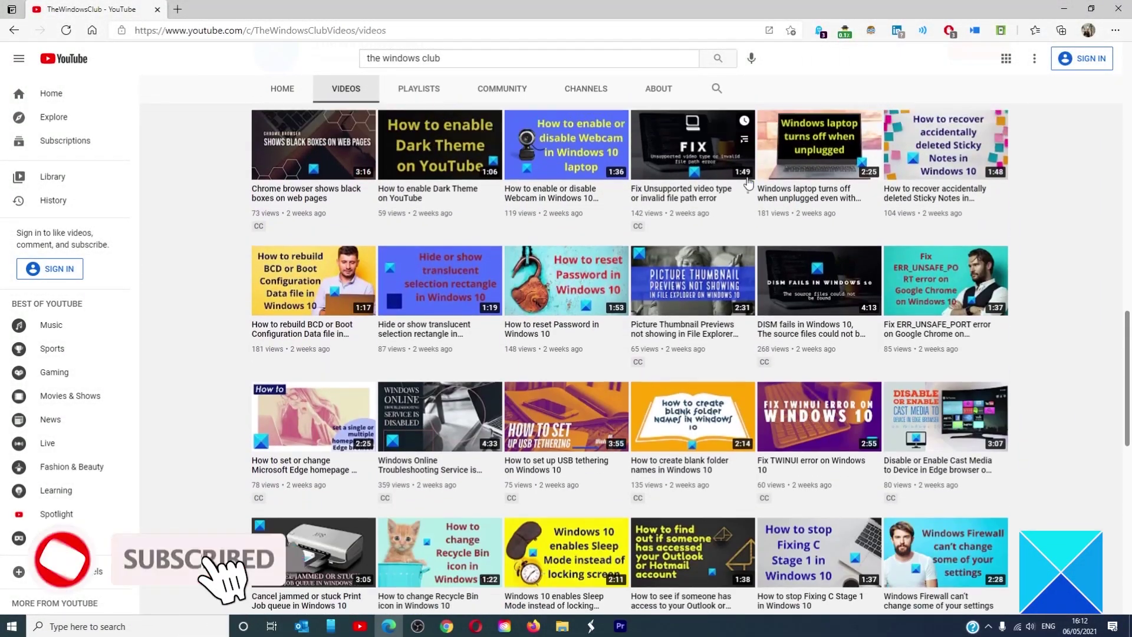
{"action": "scroll", "coordinate": [748, 182], "scroll_direction": "up", "scroll_amount": 5}
{"action": "scroll", "coordinate": [748, 182], "scroll_direction": "up", "scroll_amount": 3}
{"action": "scroll", "coordinate": [747, 182], "scroll_direction": "up", "scroll_amount": 5}
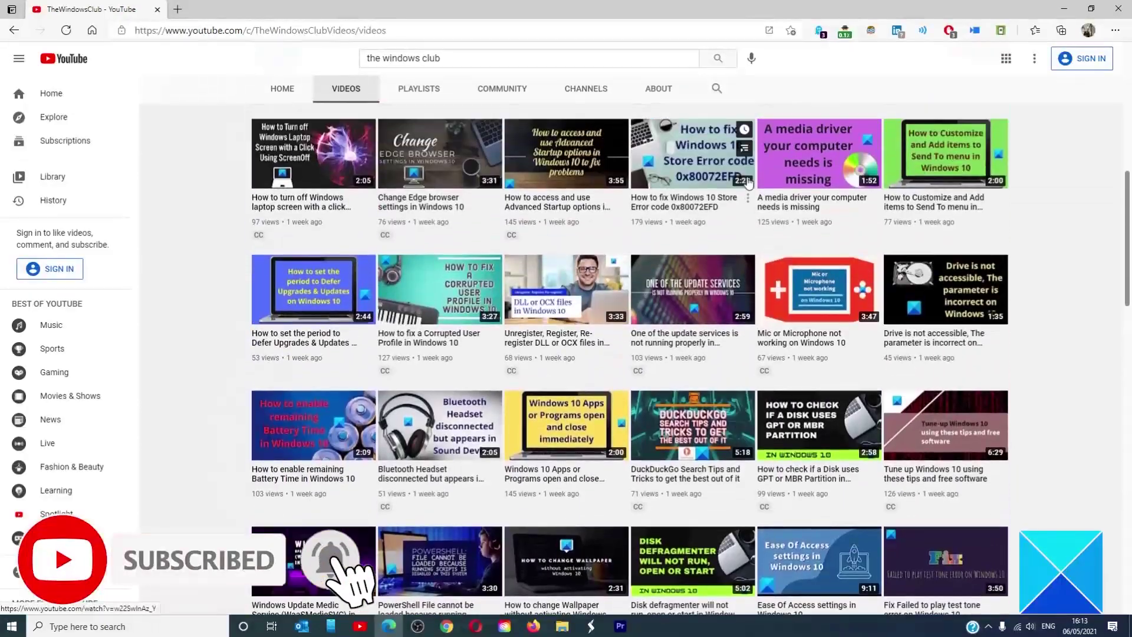
{"action": "scroll", "coordinate": [748, 182], "scroll_direction": "up", "scroll_amount": 5}
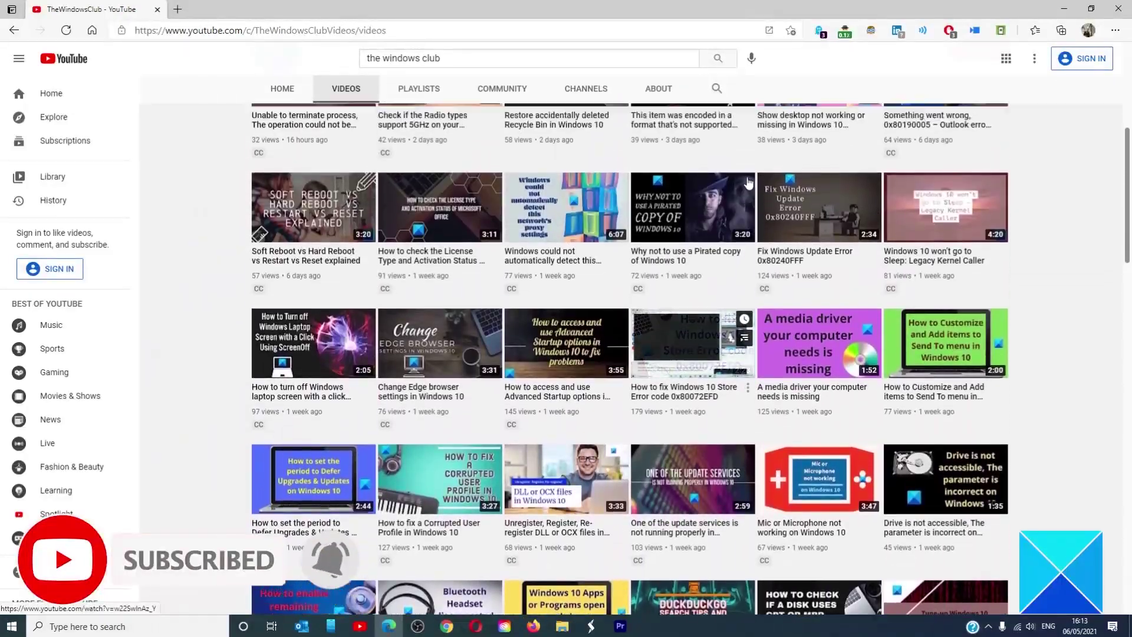